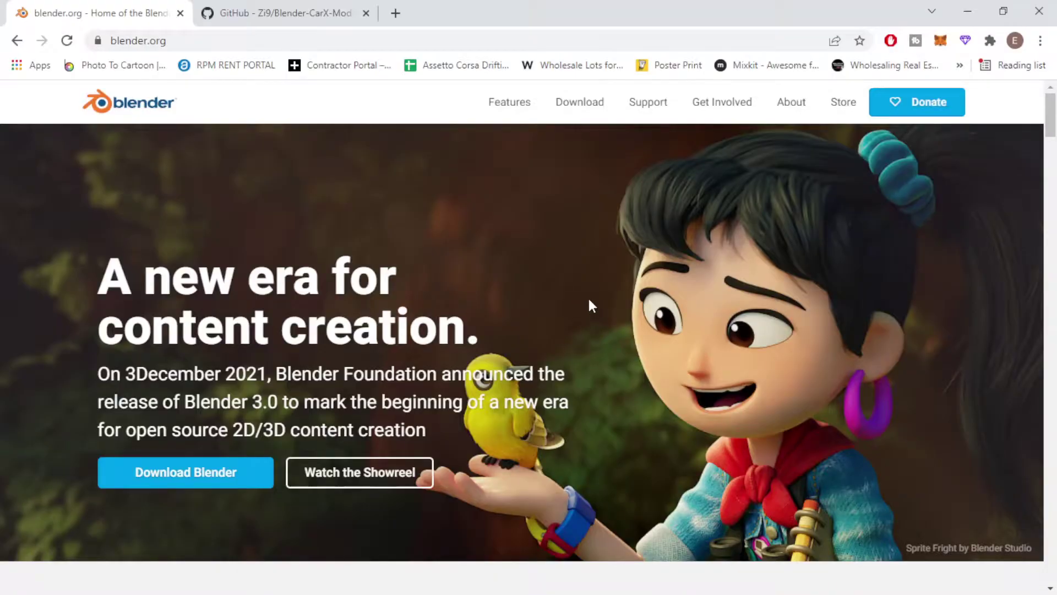
# Look over the blender.org home page and its latest news, and highlight the page address.
pyautogui.scroll(-4, 593, 306)
pyautogui.scroll(-4, 585, 354)
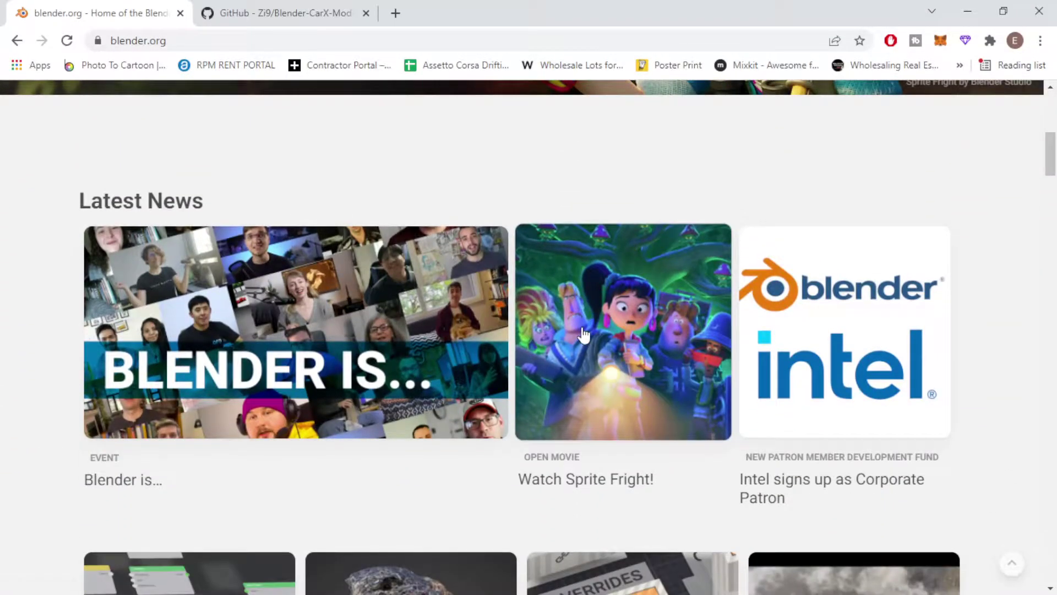
pyautogui.scroll(-3, 570, 359)
pyautogui.scroll(-4, 568, 397)
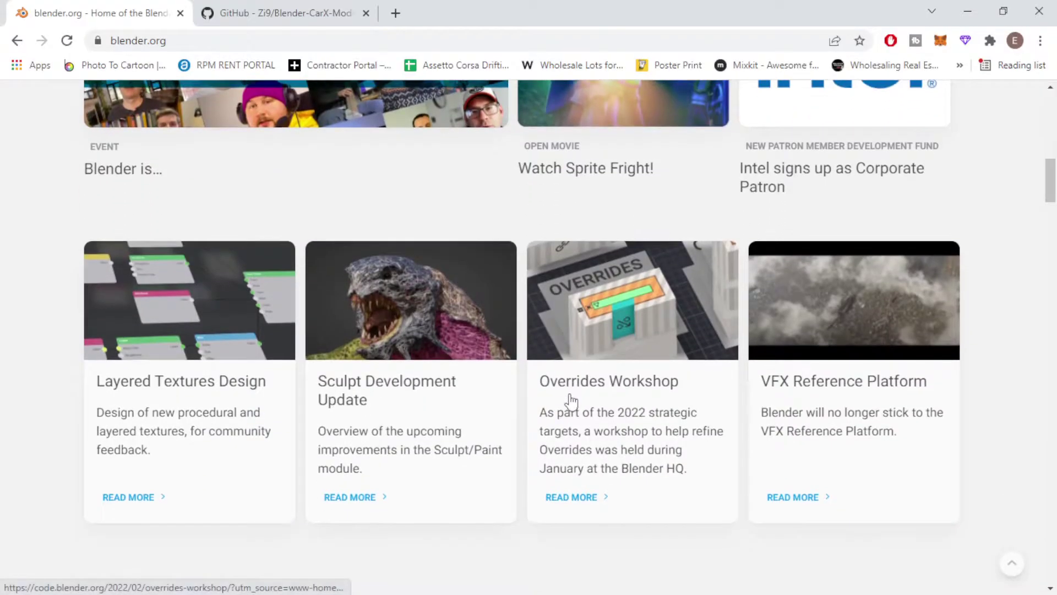
pyautogui.scroll(10, 567, 397)
pyautogui.scroll(5, 550, 379)
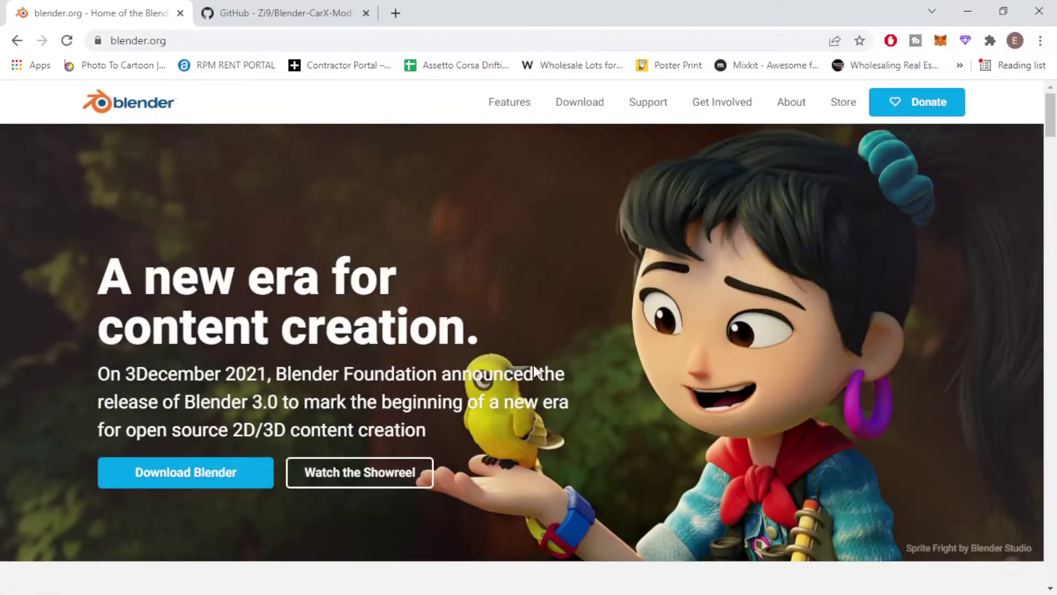
pyautogui.click(181, 40)
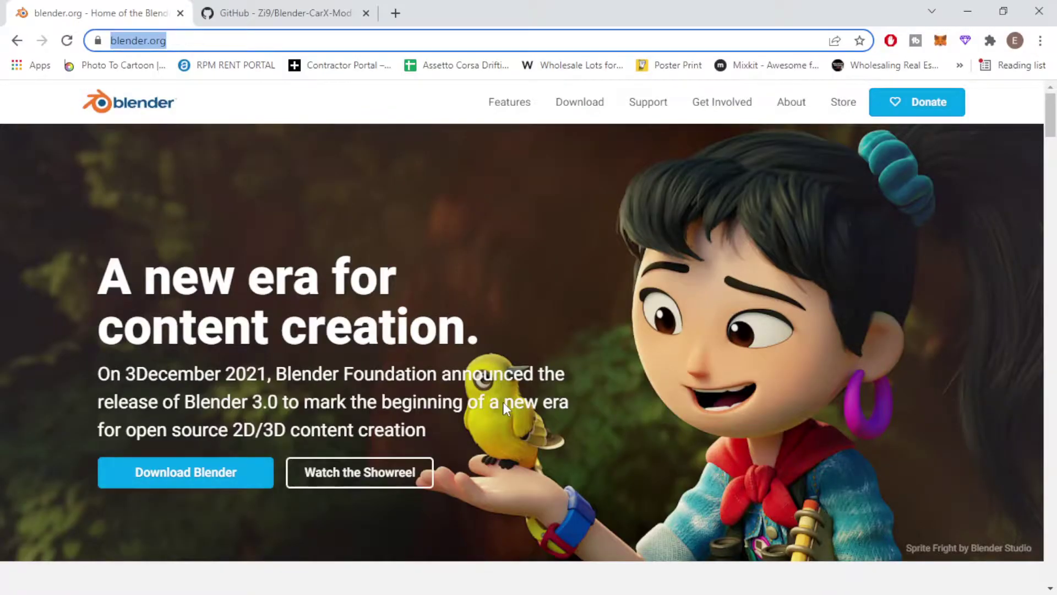
# Examine the README of the Blender-CarX-Mod-Tools repository on GitHub and its ZIP download option.
pyautogui.hotkey('ctrl', 'Tab')
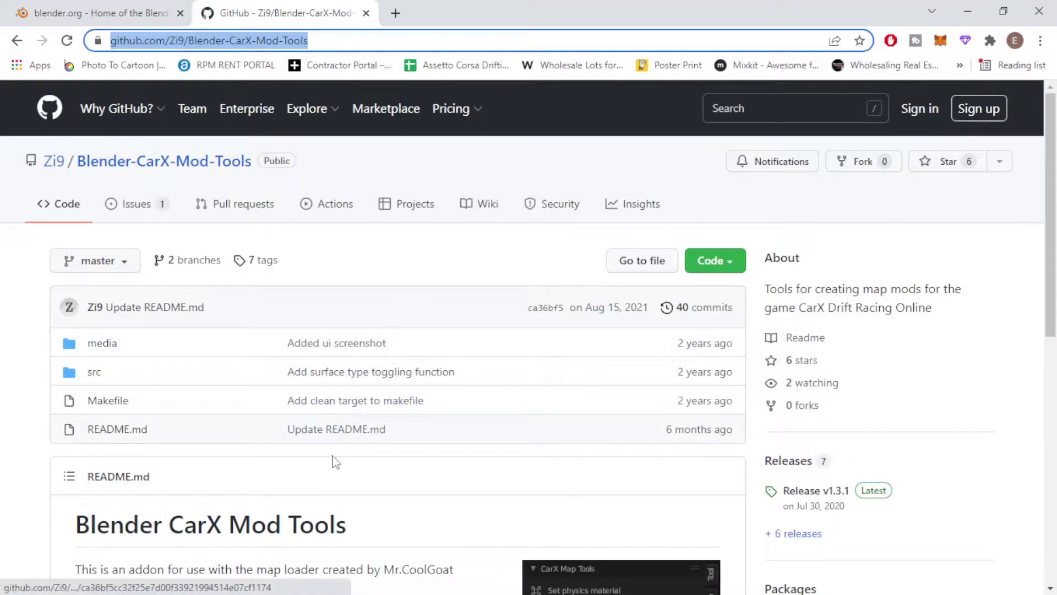
pyautogui.scroll(-2, 342, 468)
pyautogui.scroll(-4, 386, 479)
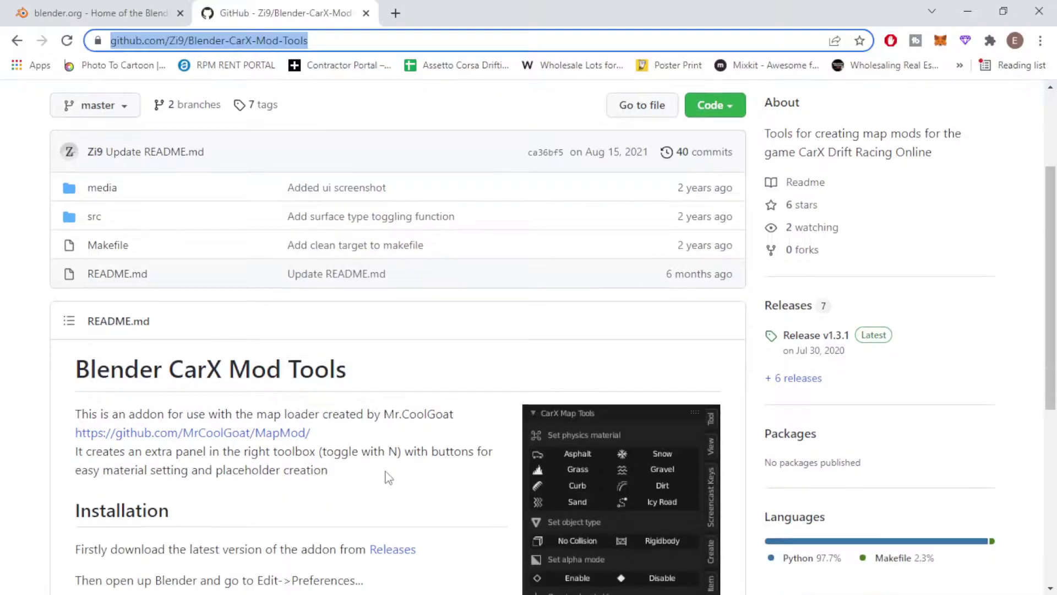
pyautogui.scroll(6, 386, 372)
pyautogui.scroll(-3, 324, 369)
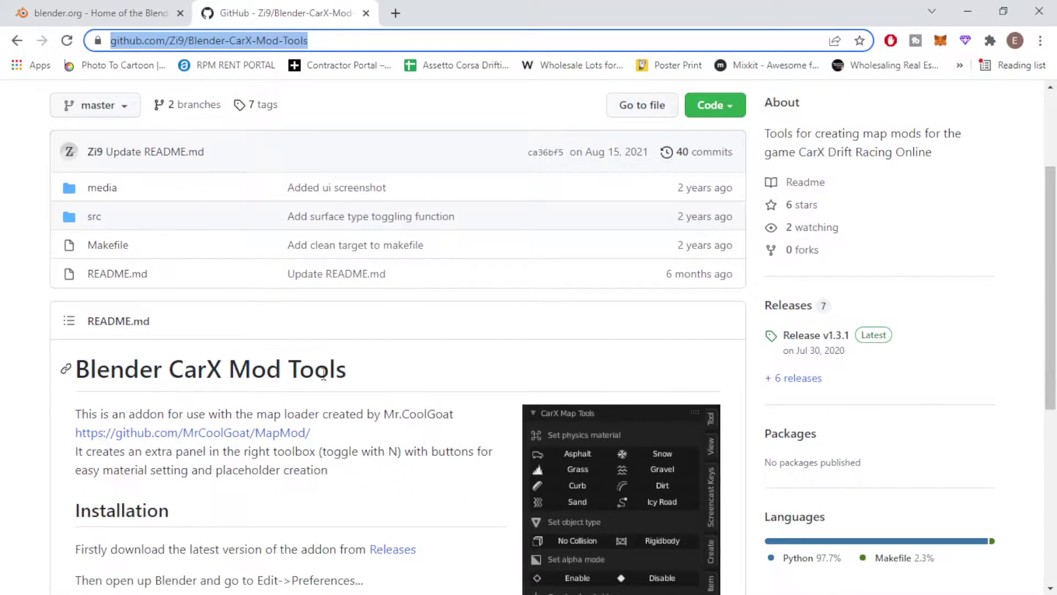
pyautogui.scroll(-6, 345, 374)
pyautogui.scroll(2, 361, 402)
pyautogui.scroll(7, 359, 388)
pyautogui.click(714, 261)
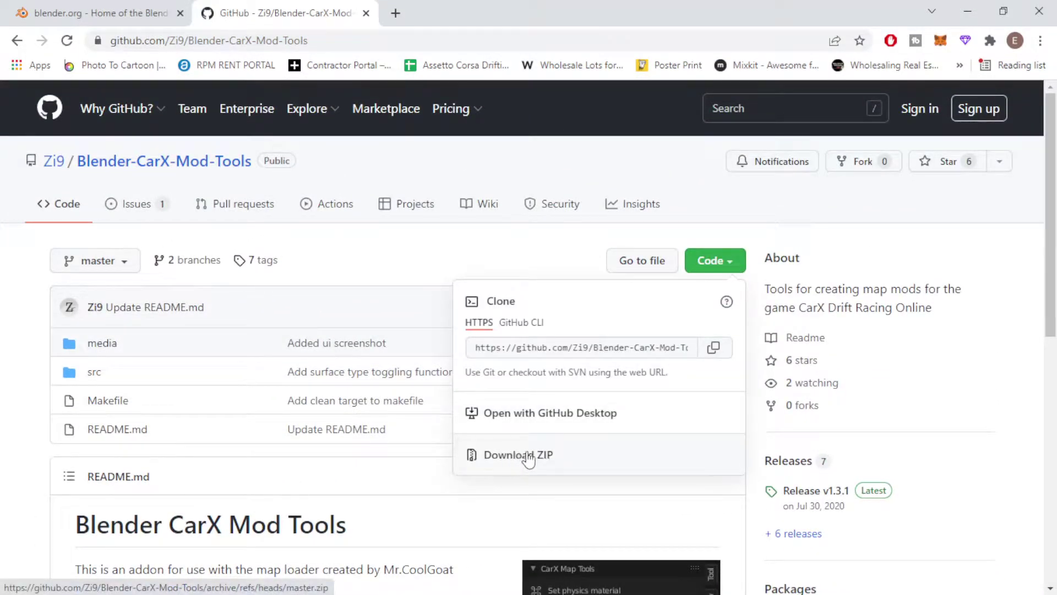
pyautogui.click(453, 277)
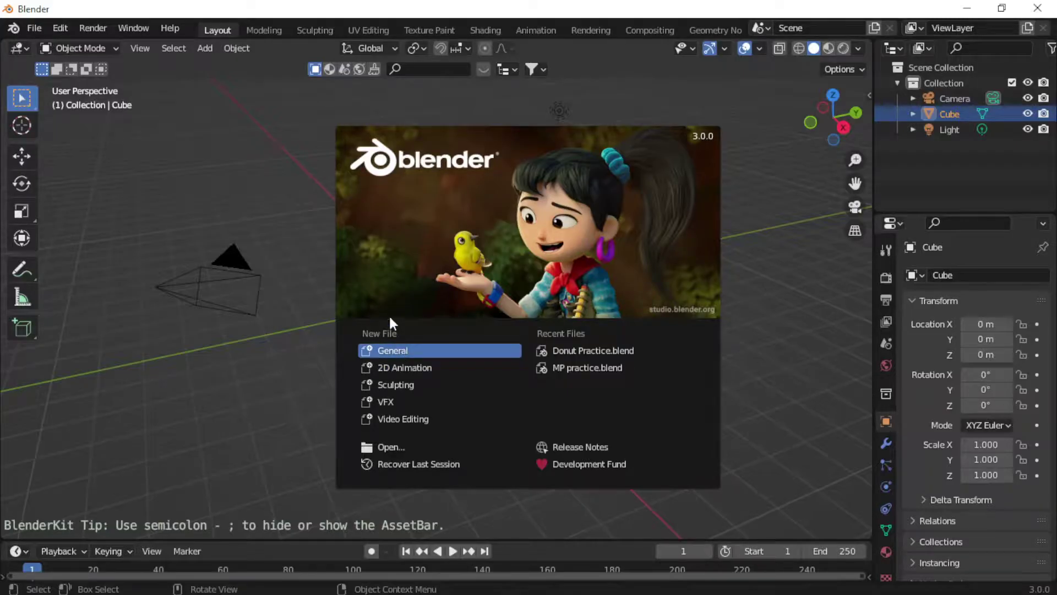
# Switch to Blender, dismiss the splash screen and open the add-on preferences.
pyautogui.click(269, 220)
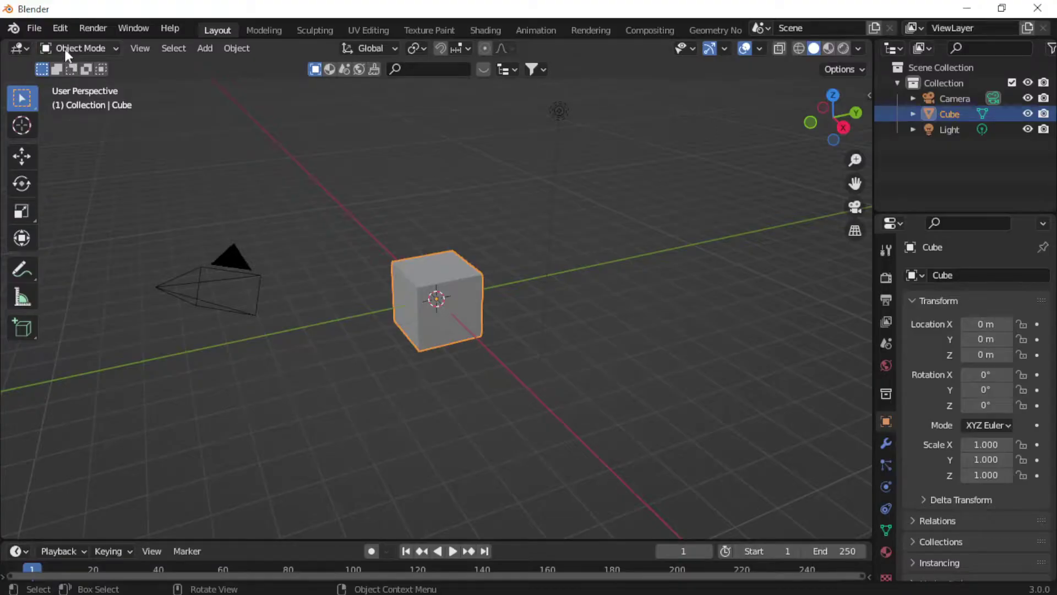
pyautogui.click(58, 31)
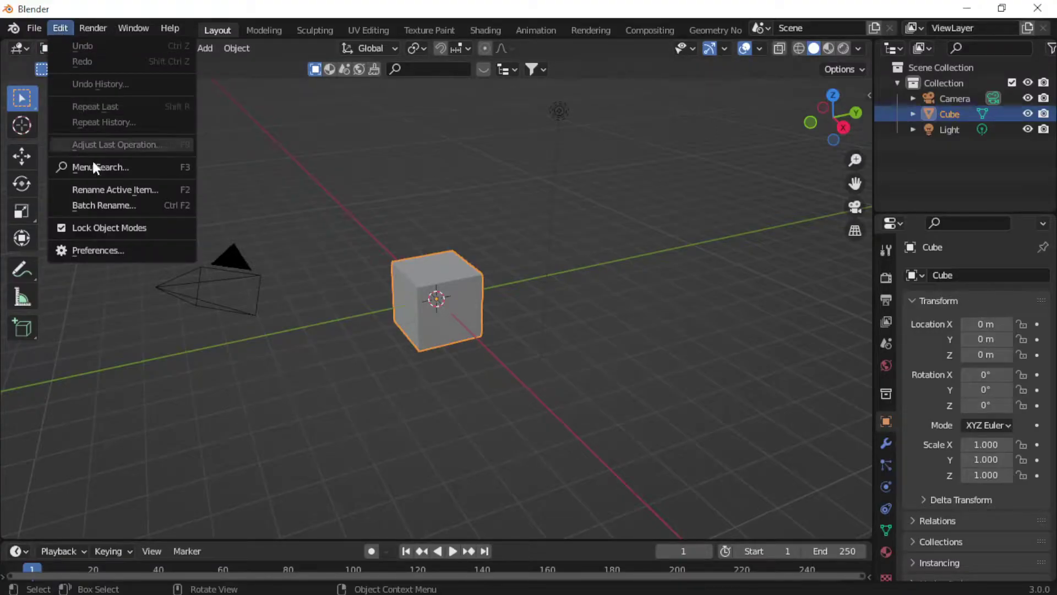
pyautogui.click(95, 250)
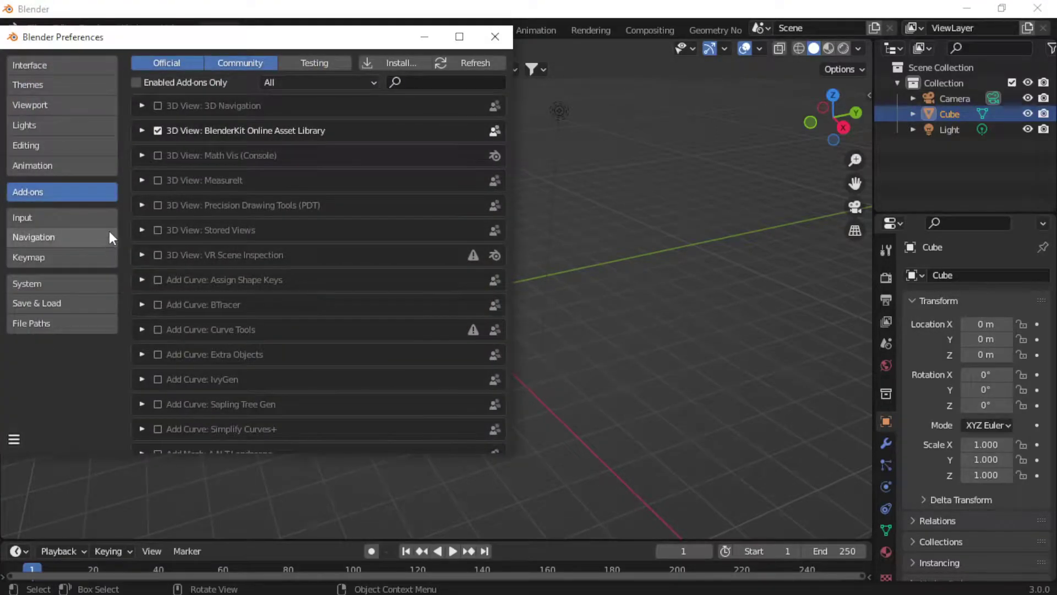
# Try to install carx_map_tools_v1.3.1.zip from Downloads as an add-on, and check the add-on list for carx before closing the preferences.
pyautogui.click(383, 65)
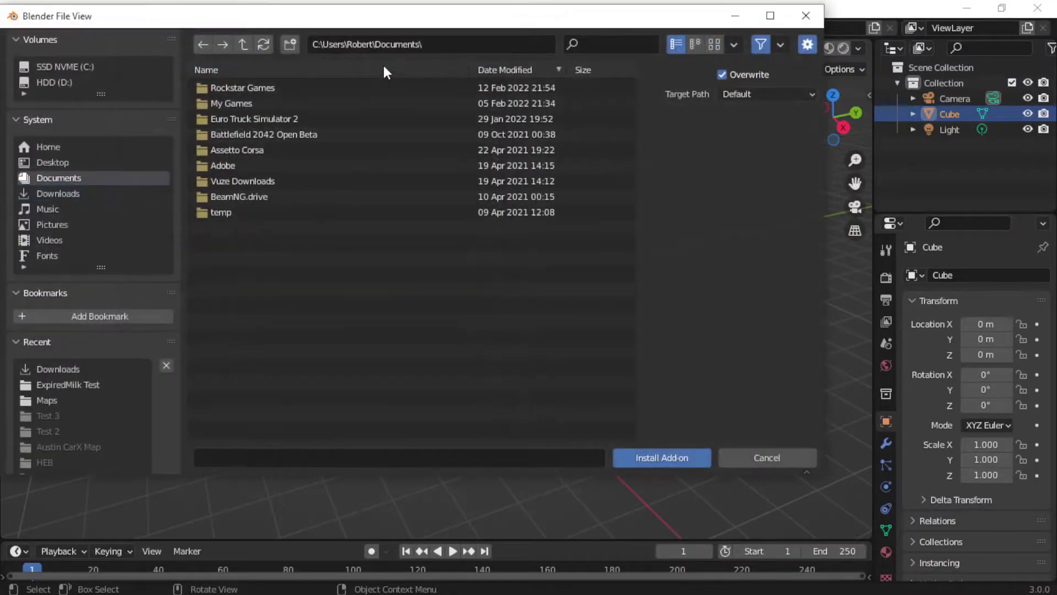
pyautogui.click(74, 194)
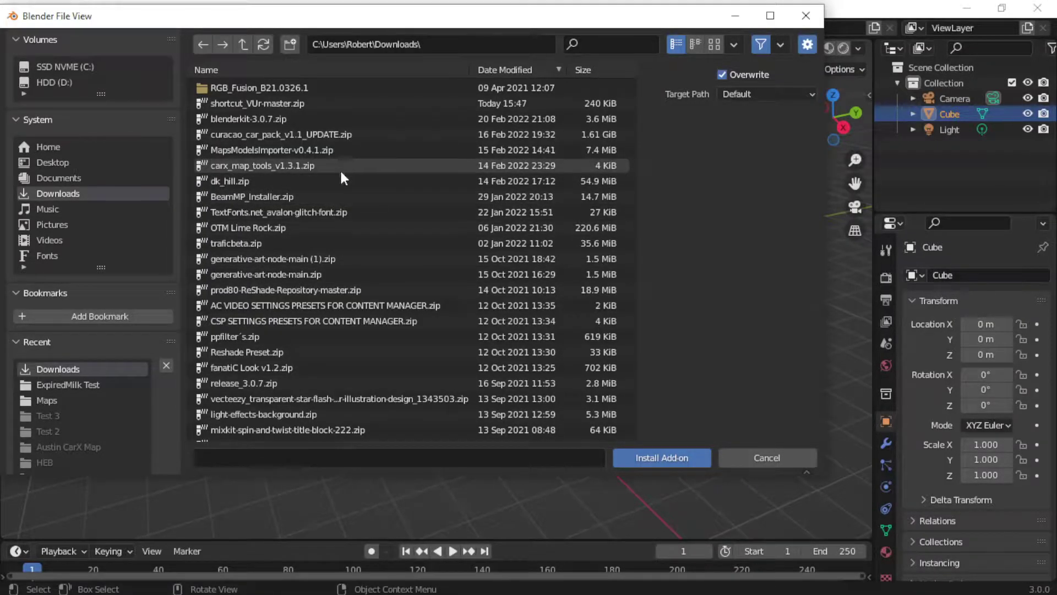
pyautogui.click(323, 166)
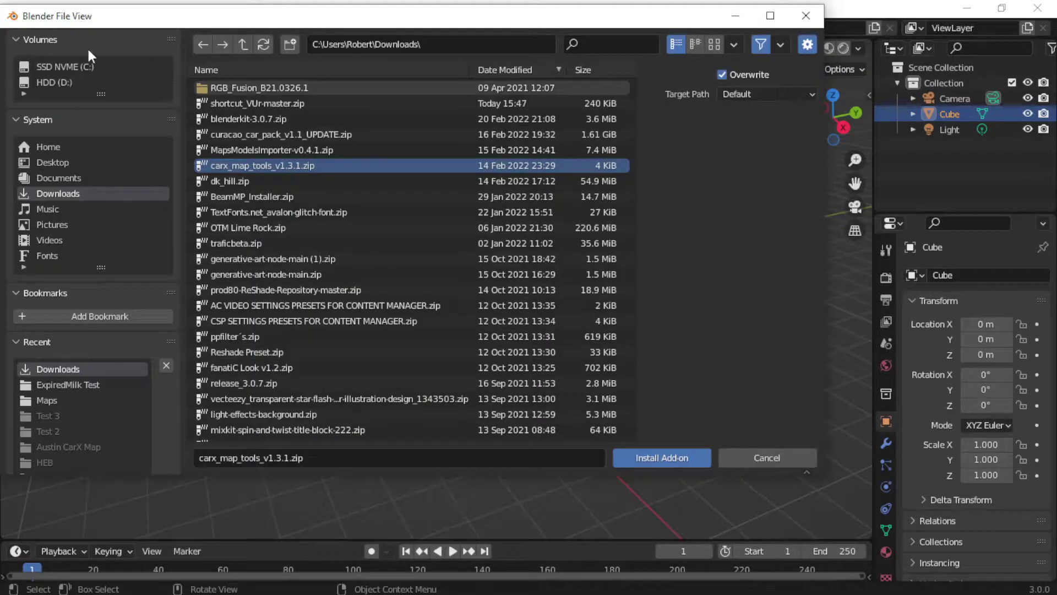
pyautogui.click(793, 460)
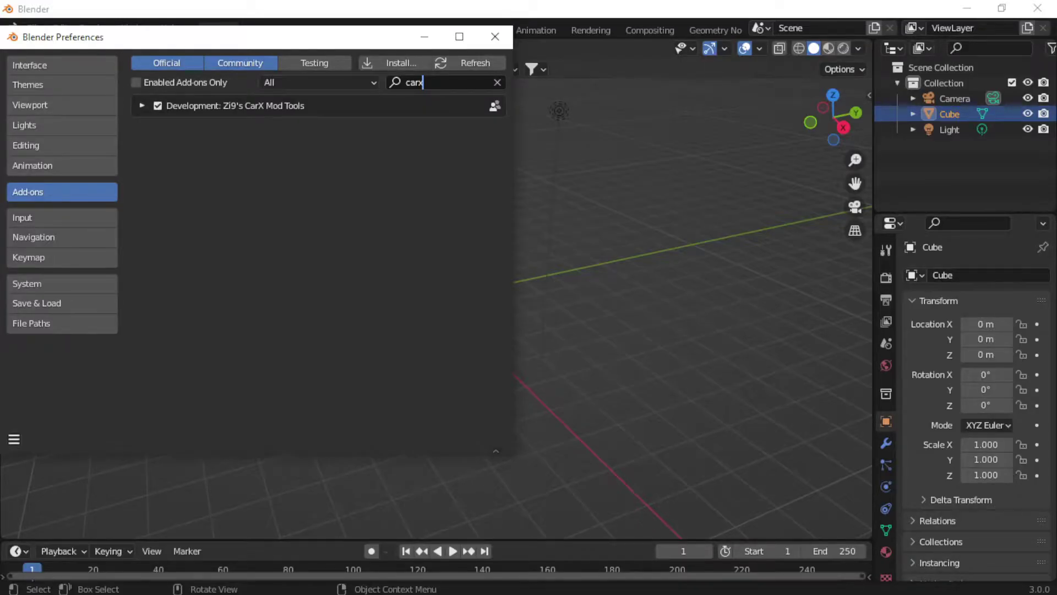
pyautogui.click(495, 37)
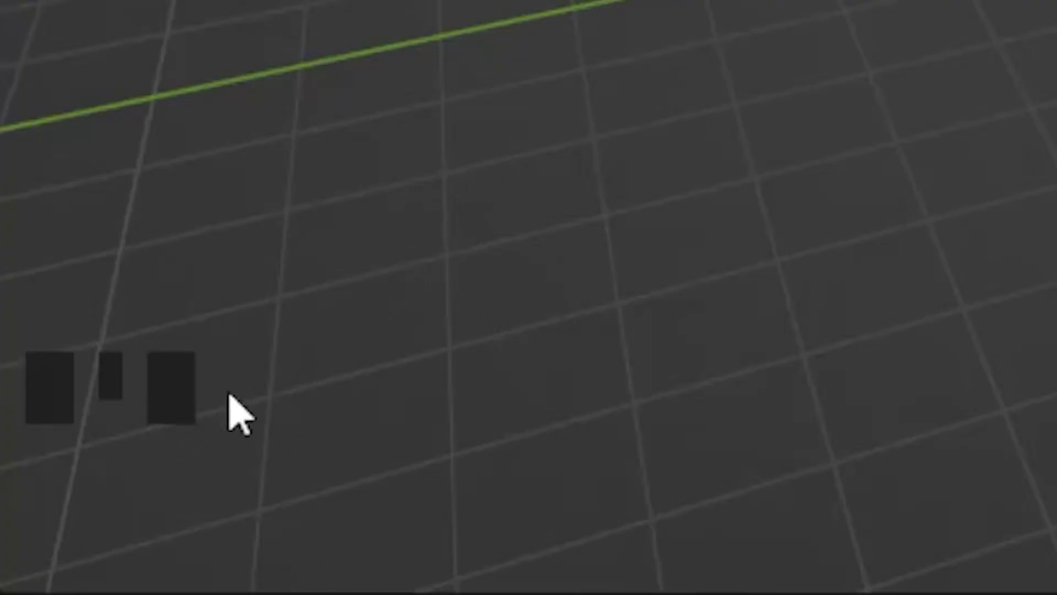
# Examine the default scene at closer and wider zoom levels around the cube.
pyautogui.scroll(-1, 633, 242)
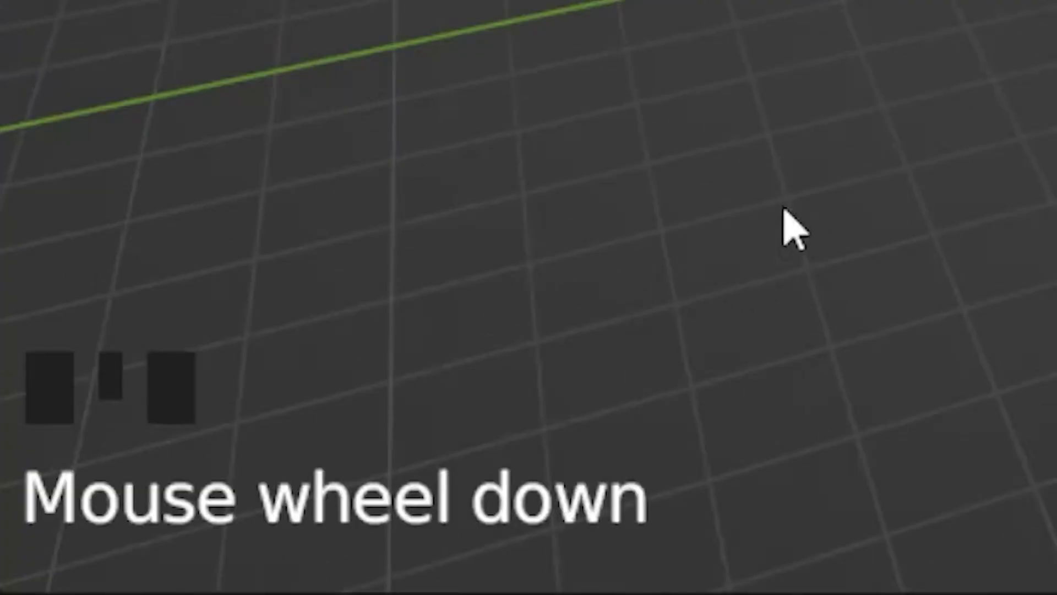
pyautogui.scroll(2, 799, 154)
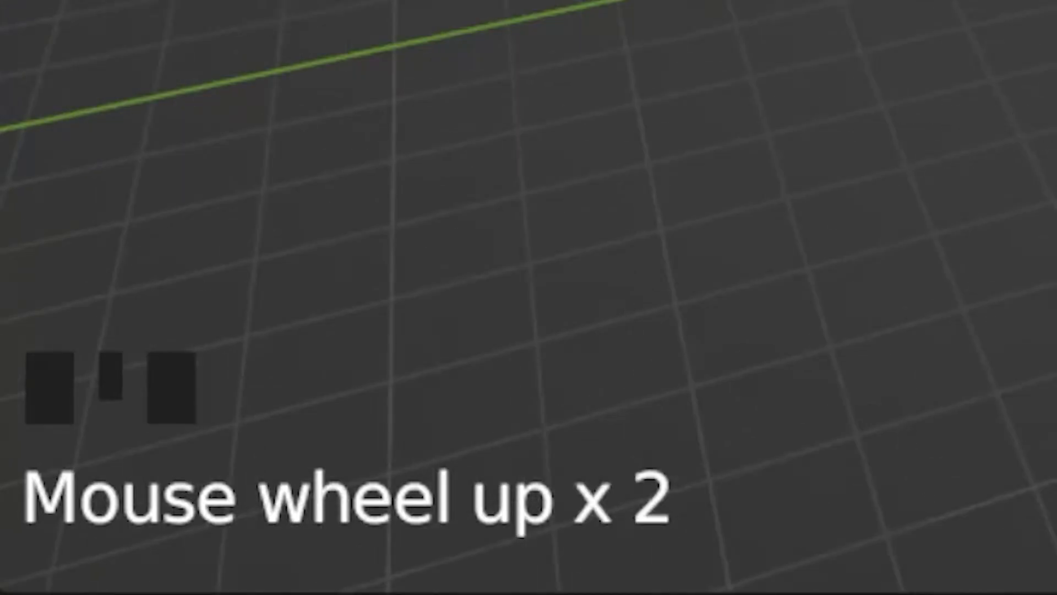
pyautogui.scroll(1, 529, 297)
pyautogui.press('Left')
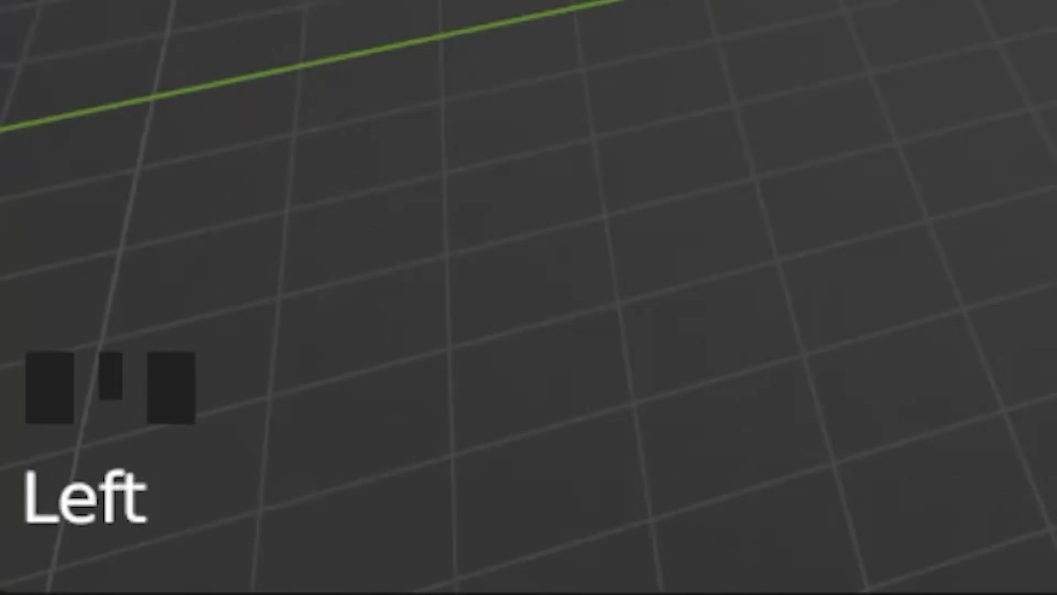
pyautogui.press('f')
pyautogui.scroll(3, 338, 340)
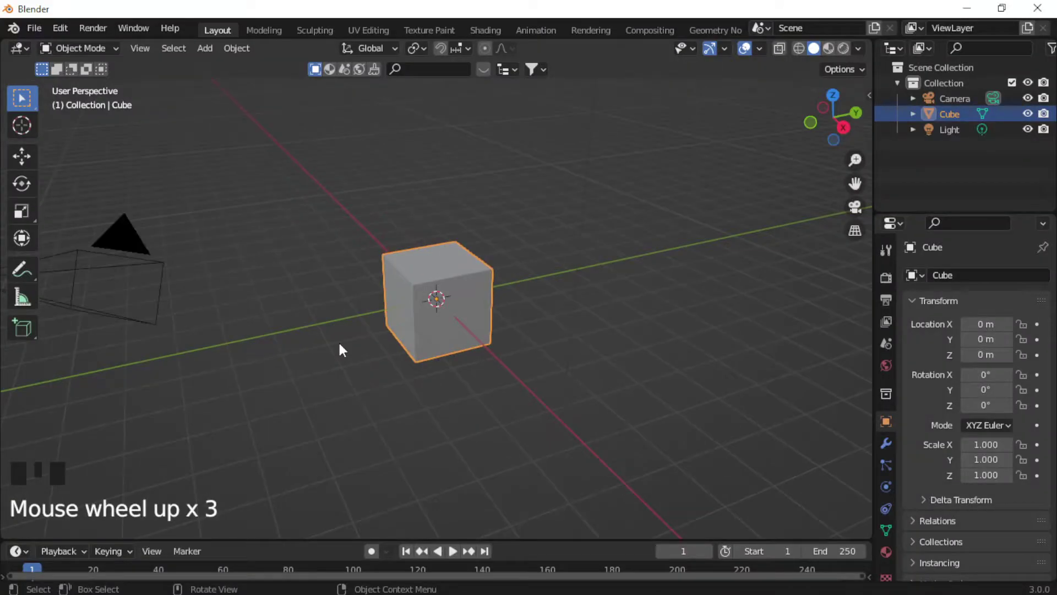
pyautogui.scroll(-2, 337, 337)
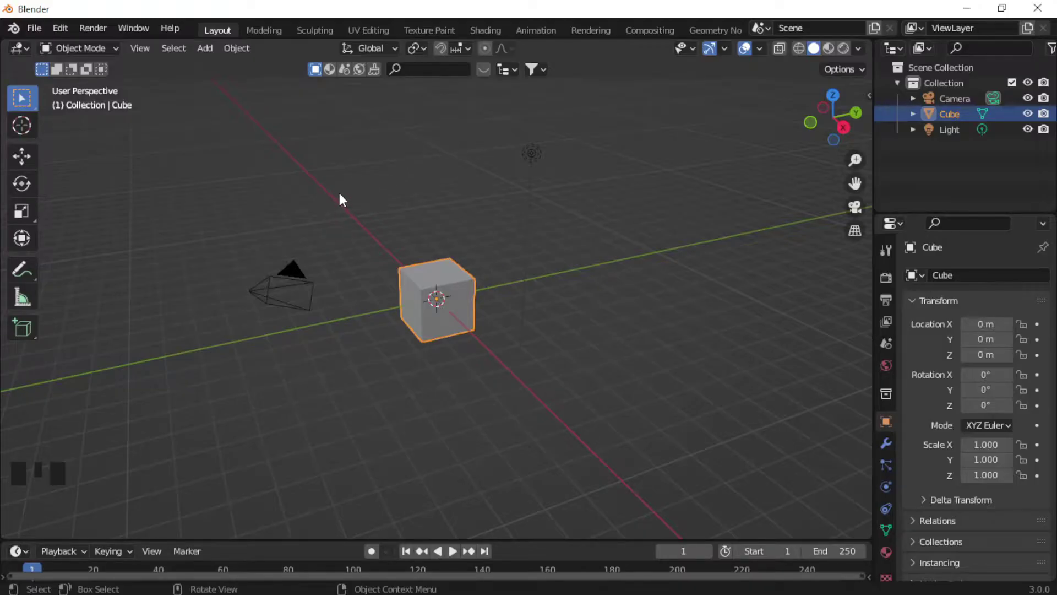
pyautogui.scroll(-1, 340, 195)
pyautogui.scroll(1, 385, 198)
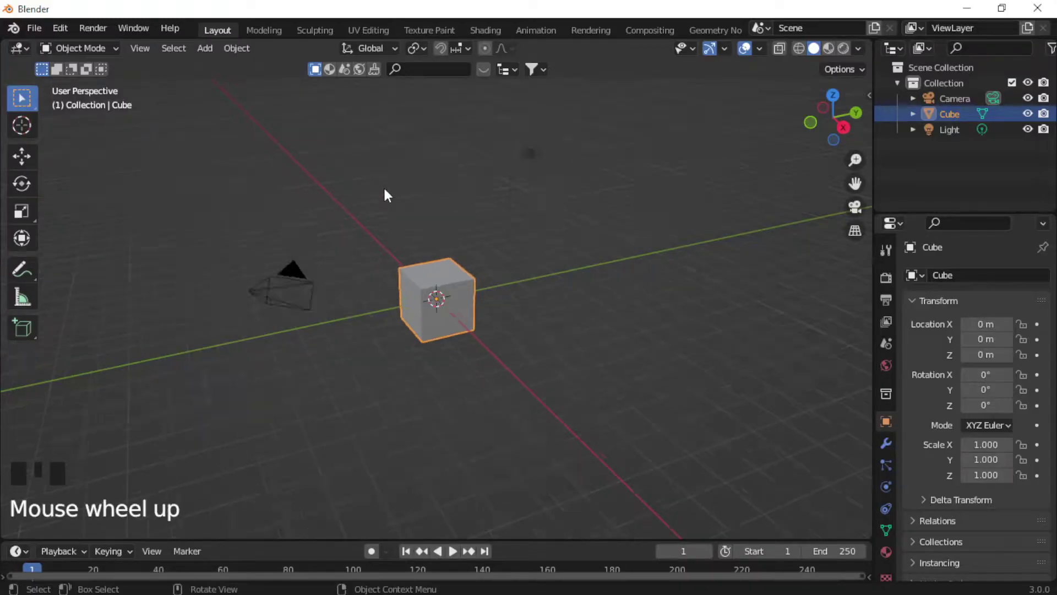
# Examine the cube from several angles by orbiting around it and panning the viewport.
pyautogui.moveTo(390, 205); pyautogui.dragTo(352, 217, button='middle')
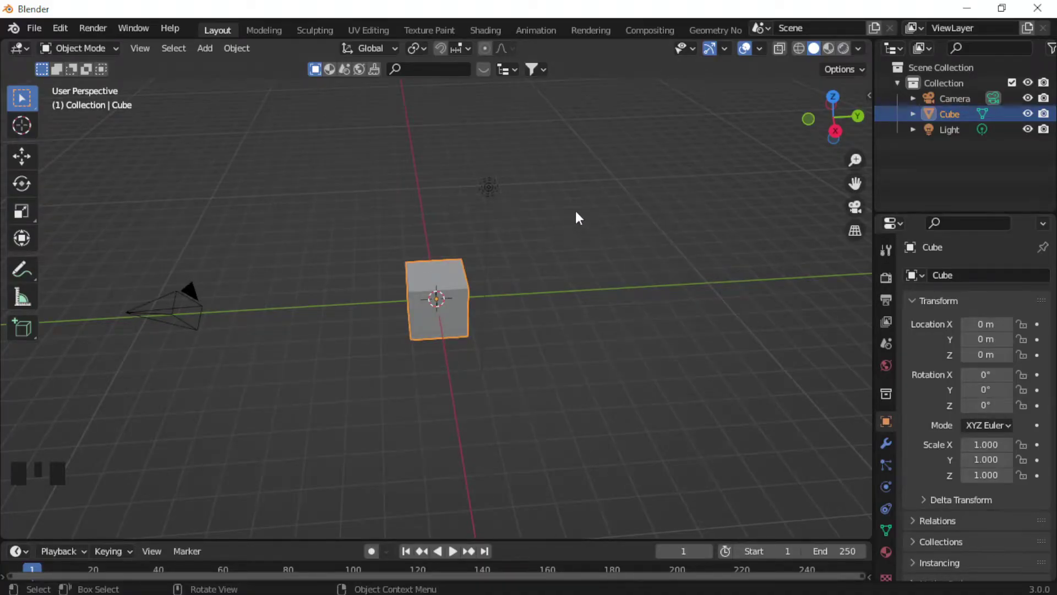
pyautogui.moveTo(808, 134); pyautogui.dragTo(837, 143)
pyautogui.moveTo(606, 276)
pyautogui.mouseDown(button='middle')
pyautogui.moveTo(496, 304)
pyautogui.moveTo(705, 272)
pyautogui.moveTo(629, 322)
pyautogui.moveTo(649, 212)
pyautogui.moveTo(592, 290)
pyautogui.mouseUp(button='middle')
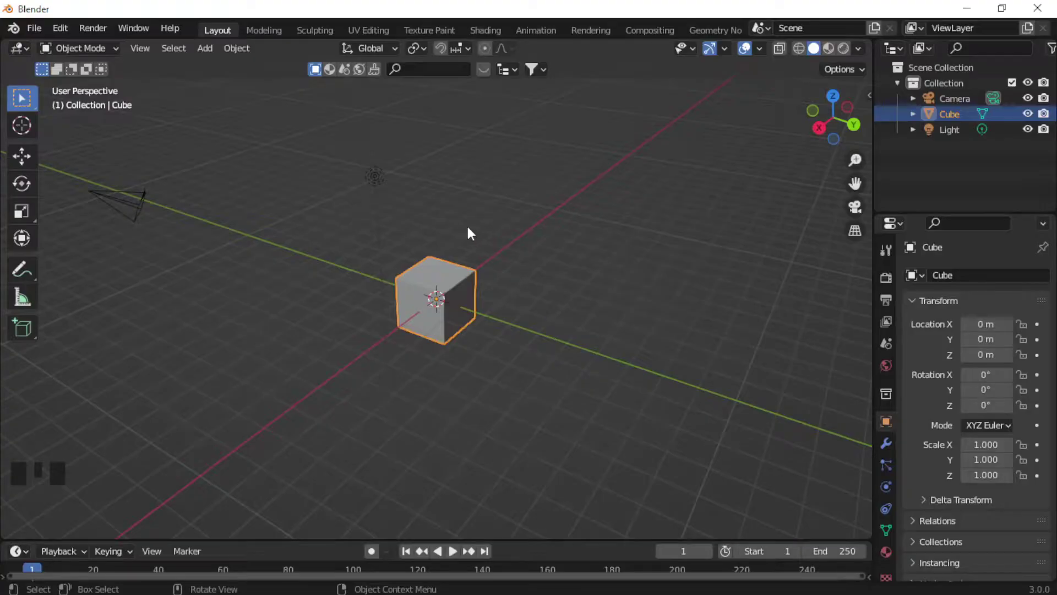
pyautogui.moveTo(445, 223); pyautogui.dragTo(445, 329, button='middle')
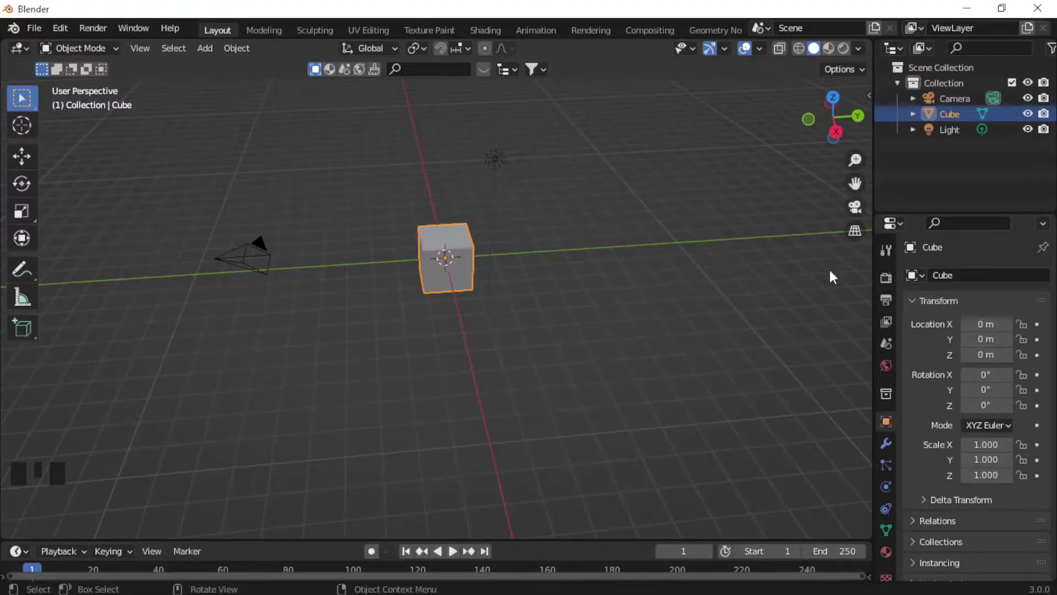
pyautogui.moveTo(855, 183); pyautogui.dragTo(834, 164)
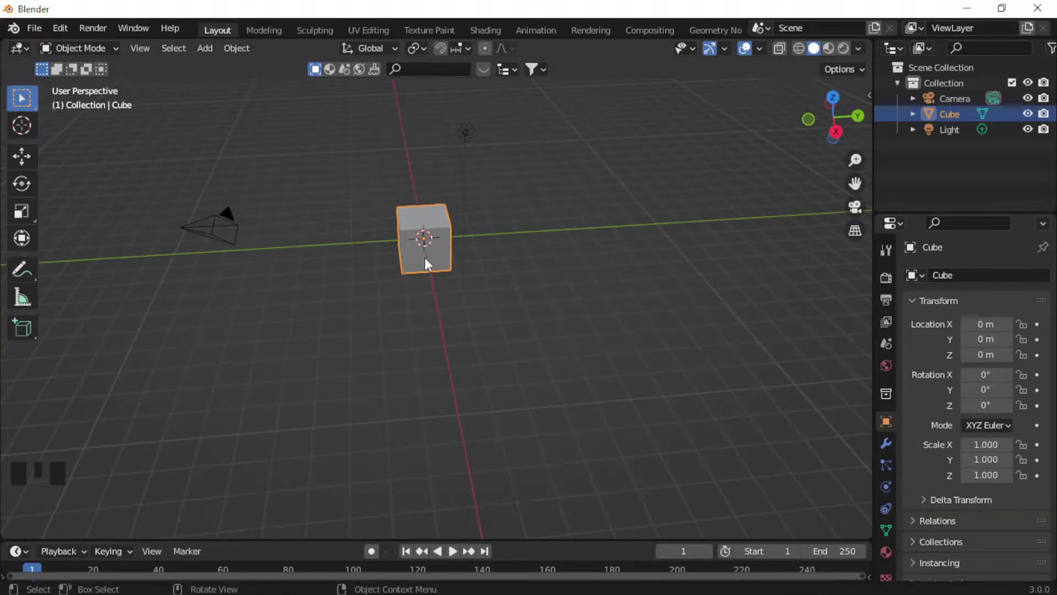
# Inspect the cube from far and near, and orbit around to its other sides.
pyautogui.scroll(-4, 425, 255)
pyautogui.scroll(-7, 427, 253)
pyautogui.scroll(7, 428, 252)
pyautogui.scroll(-7, 427, 249)
pyautogui.scroll(3, 427, 247)
pyautogui.scroll(-3, 429, 254)
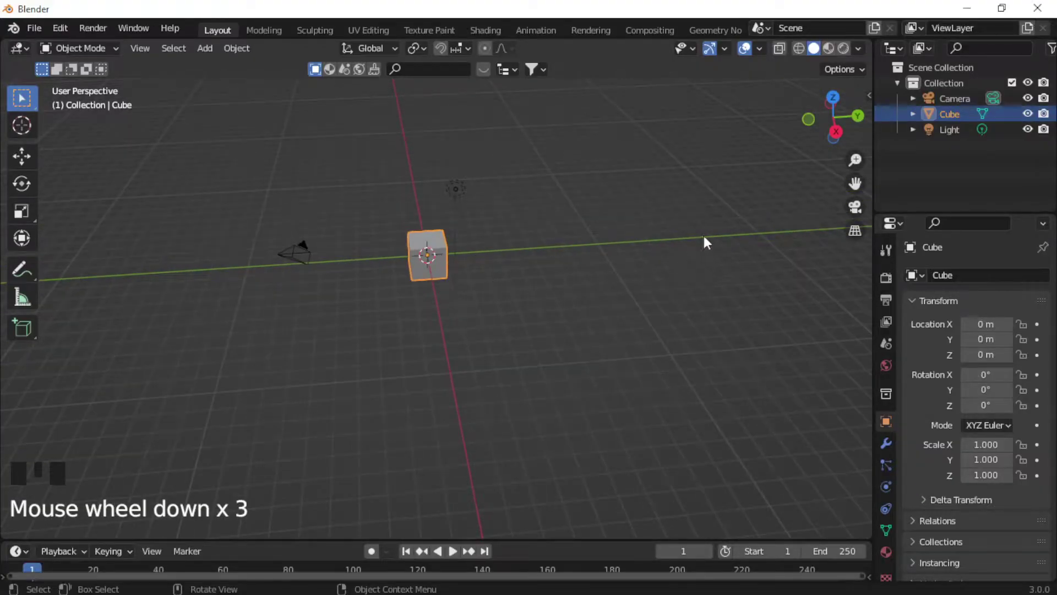
pyautogui.moveTo(855, 159)
pyautogui.mouseDown()
pyautogui.moveTo(855, 188)
pyautogui.moveTo(855, 153)
pyautogui.mouseUp()
pyautogui.moveTo(490, 484); pyautogui.dragTo(605, 302, button='middle')
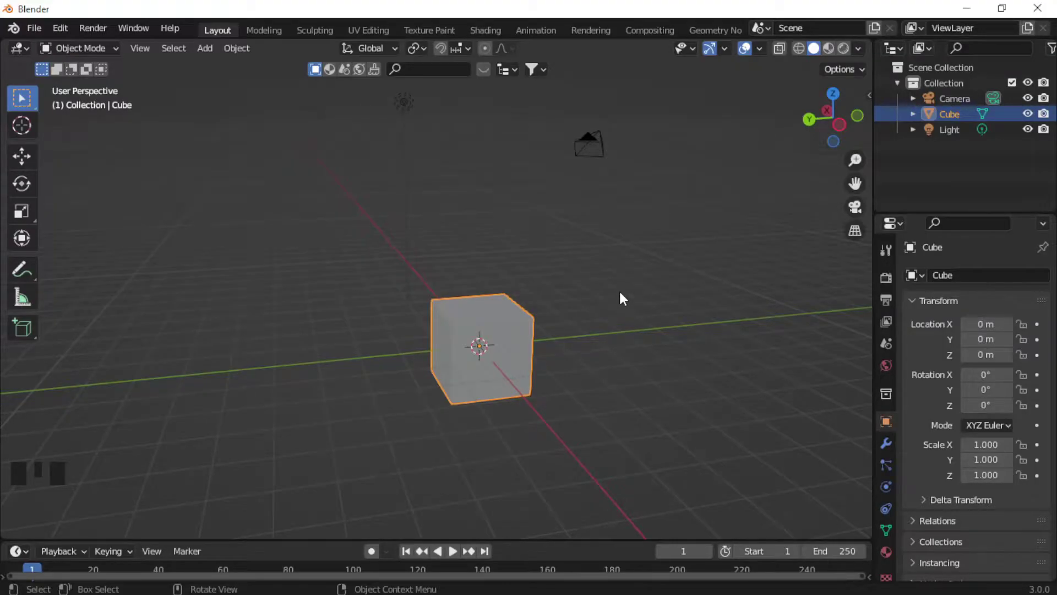
pyautogui.moveTo(623, 298); pyautogui.dragTo(588, 328, button='middle')
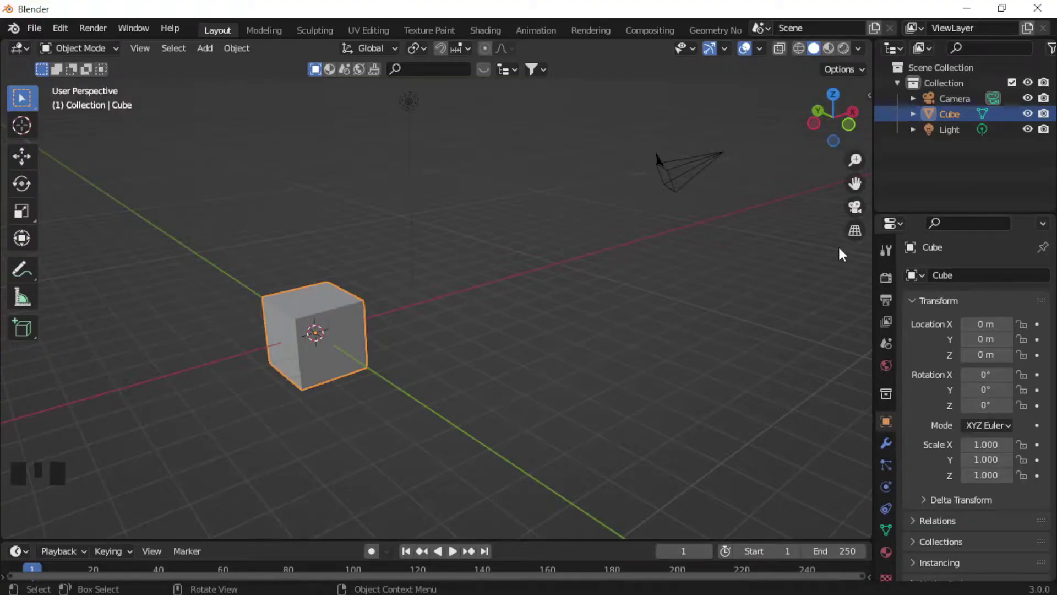
# Delete the default camera, cube and light from the scene collection.
pyautogui.moveTo(915, 143); pyautogui.dragTo(978, 96)
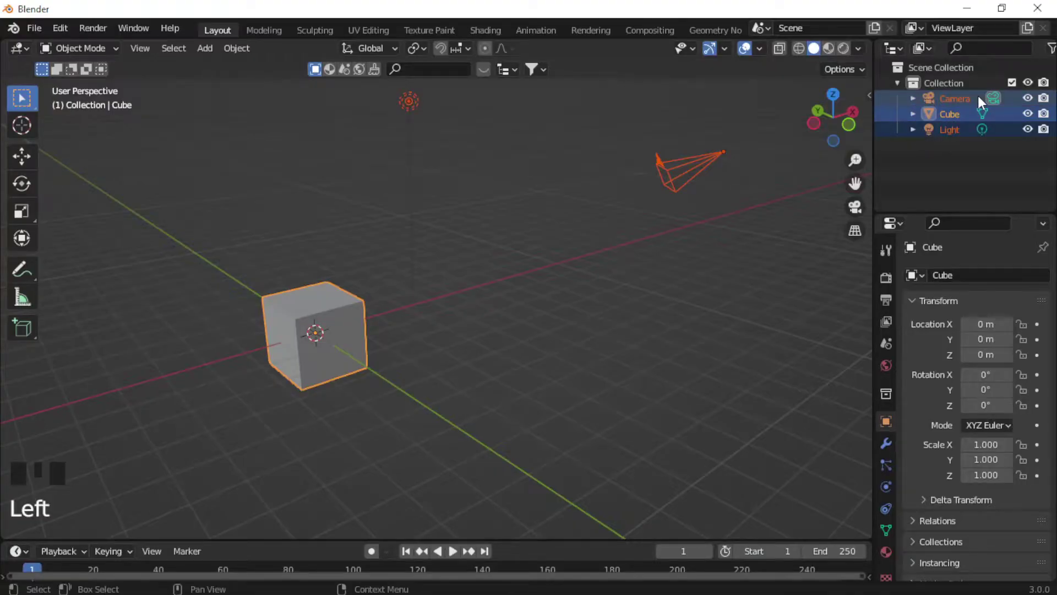
pyautogui.press('Delete')
# Set the viewport to the top orthographic view with the world origin near its centre.
pyautogui.moveTo(635, 307); pyautogui.dragTo(550, 357, button='middle')
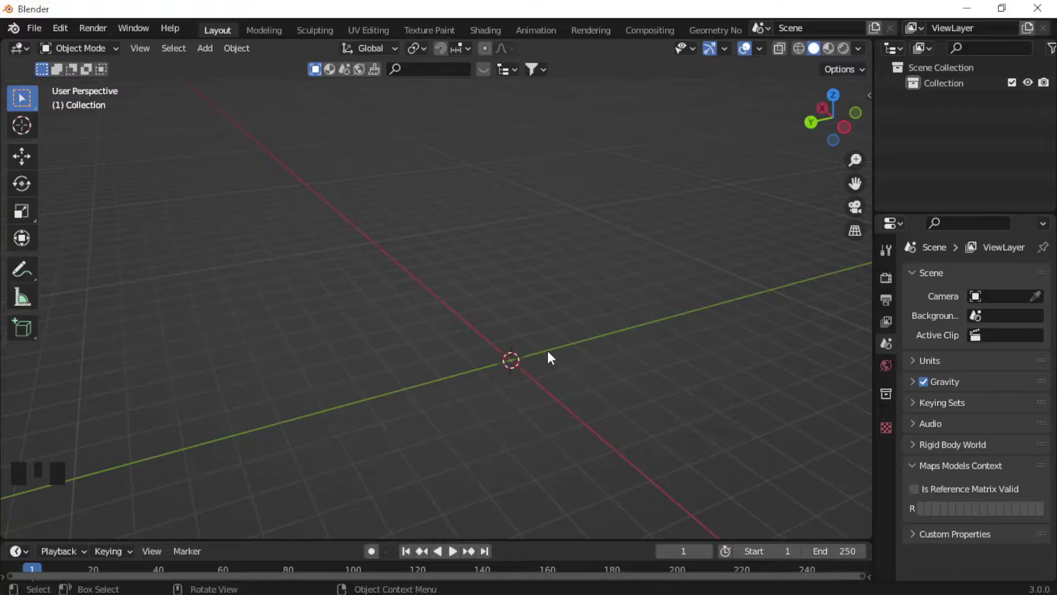
pyautogui.press('KP_7')
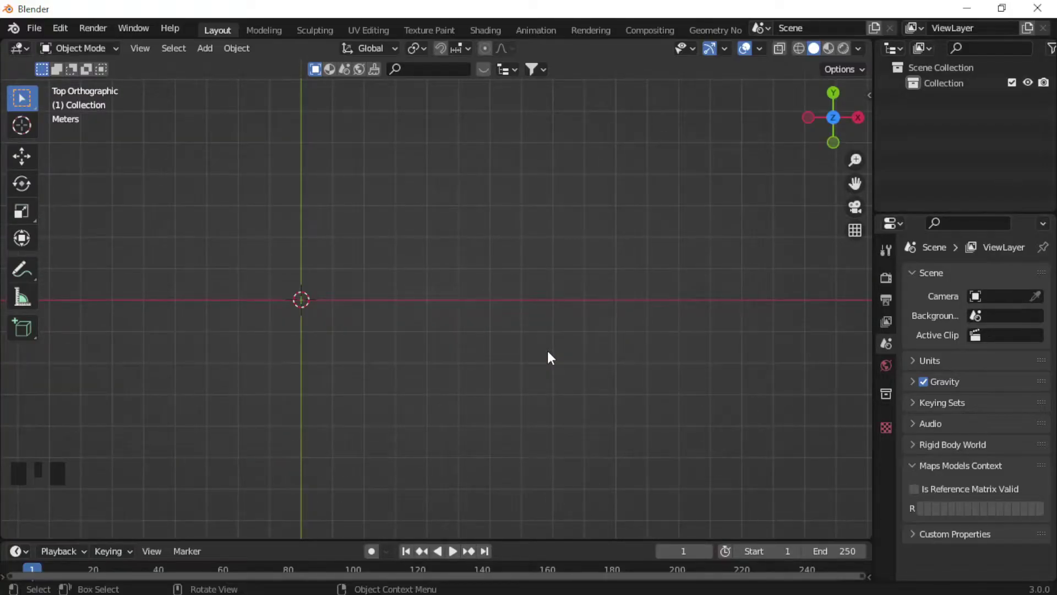
pyautogui.scroll(-1, 611, 331)
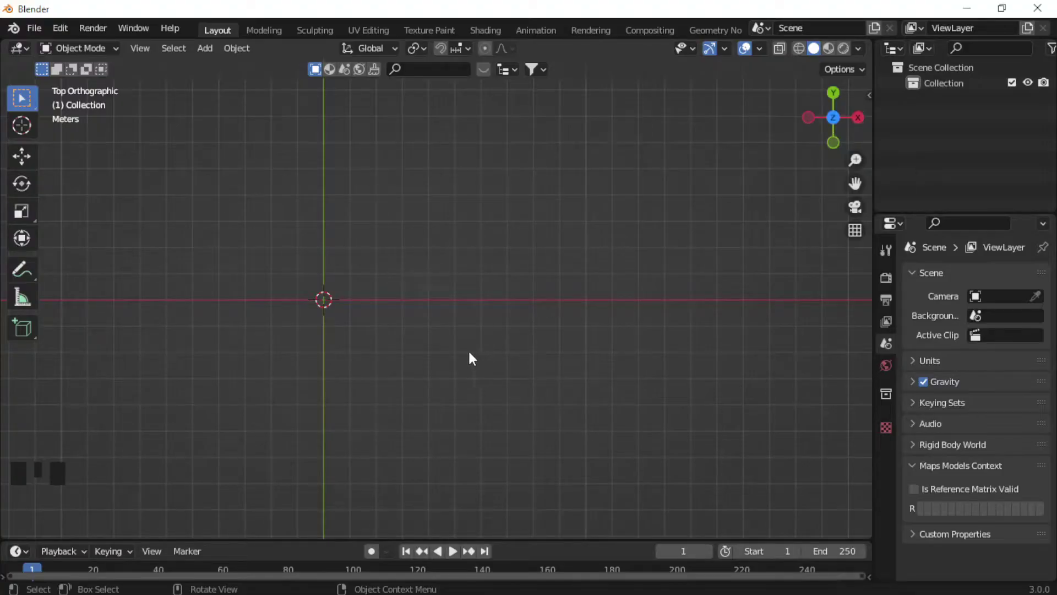
pyautogui.keyDown('shift'); pyautogui.moveTo(420, 346); pyautogui.dragTo(540, 310, button='middle'); pyautogui.keyUp('shift')
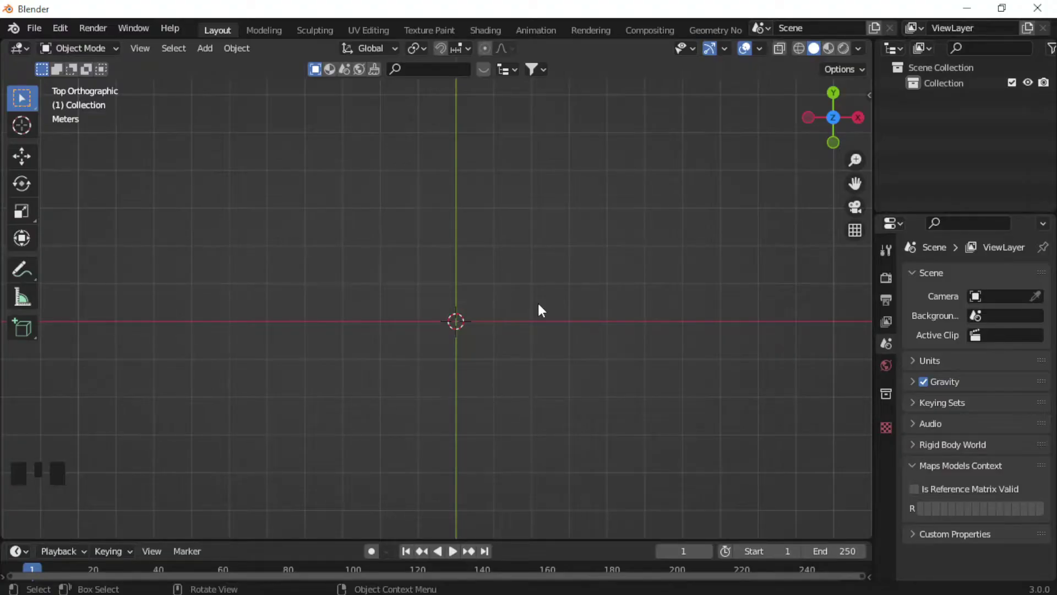
# Add a plane mesh at the world origin and return to the top orthographic view.
pyautogui.hotkey('shift', 'a')
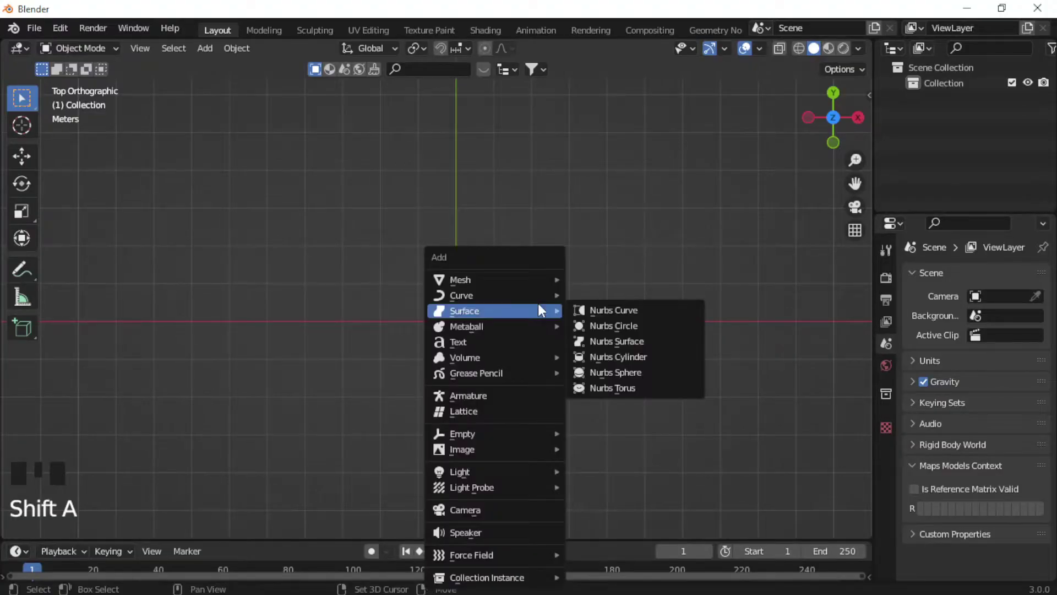
pyautogui.moveTo(515, 283)
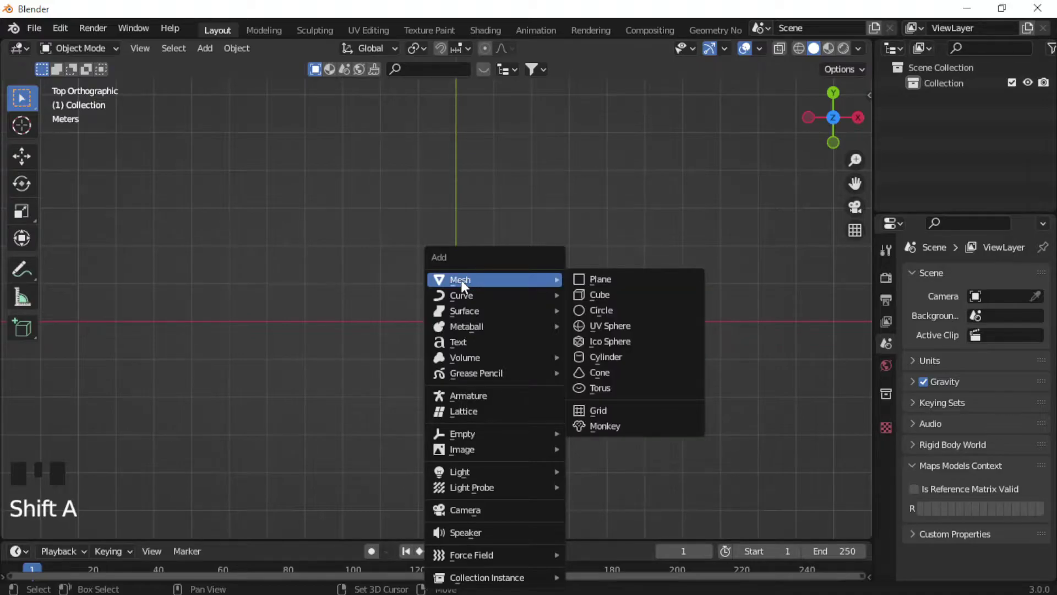
pyautogui.click(621, 283)
pyautogui.moveTo(556, 370); pyautogui.dragTo(574, 397, button='middle')
pyautogui.press('KP_7')
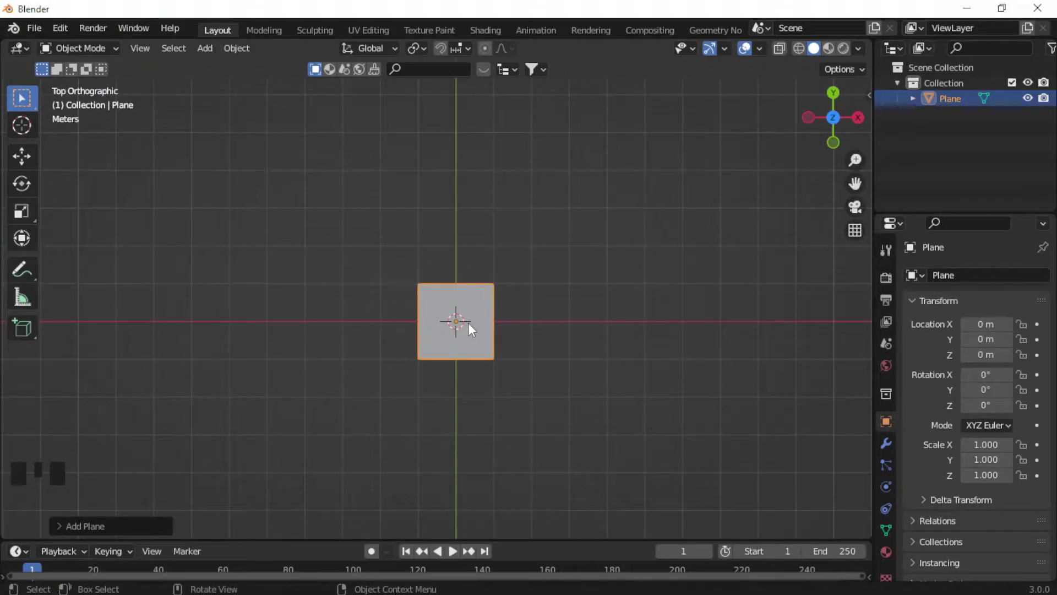
# Scale the plane up uniformly to about 4.94 times its size.
pyautogui.scroll(-2, 468, 323)
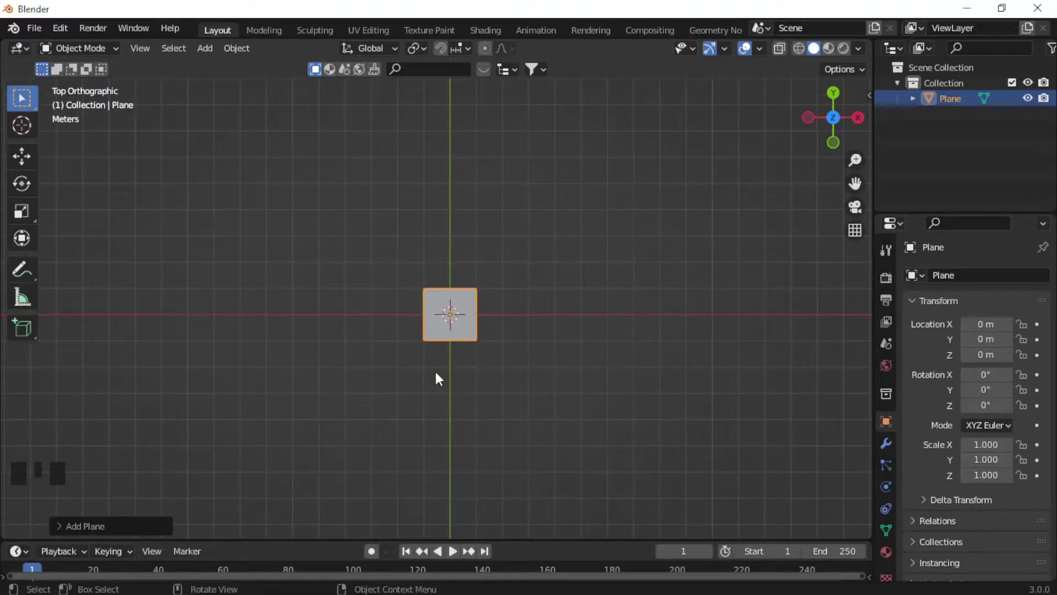
pyautogui.press('s')
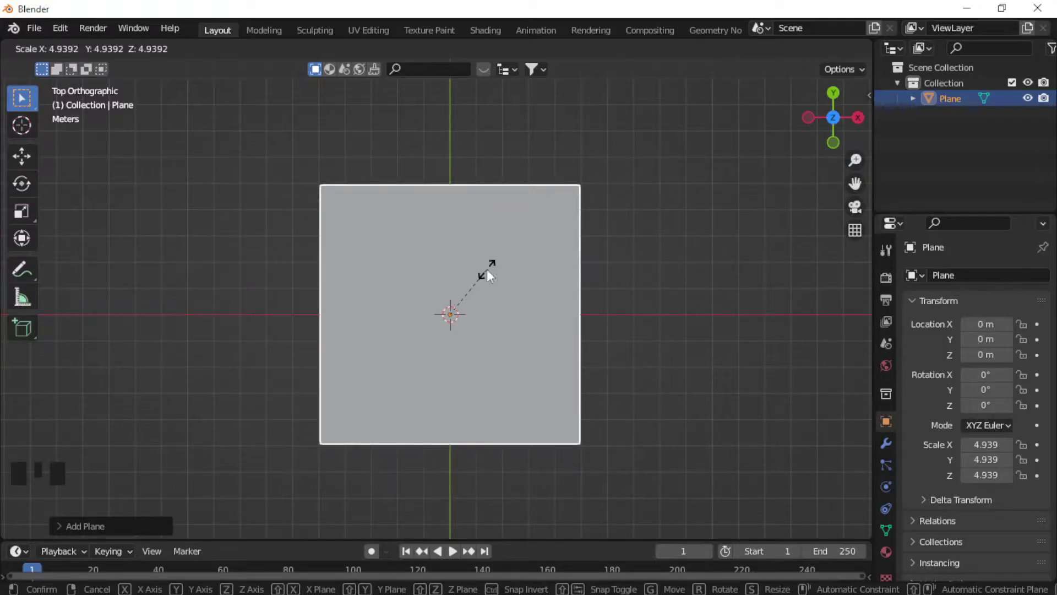
pyautogui.click(487, 269)
# Switch the plane to Edit Mode with edge selection and select only its edge on the positive Y side.
pyautogui.scroll(-5, 652, 281)
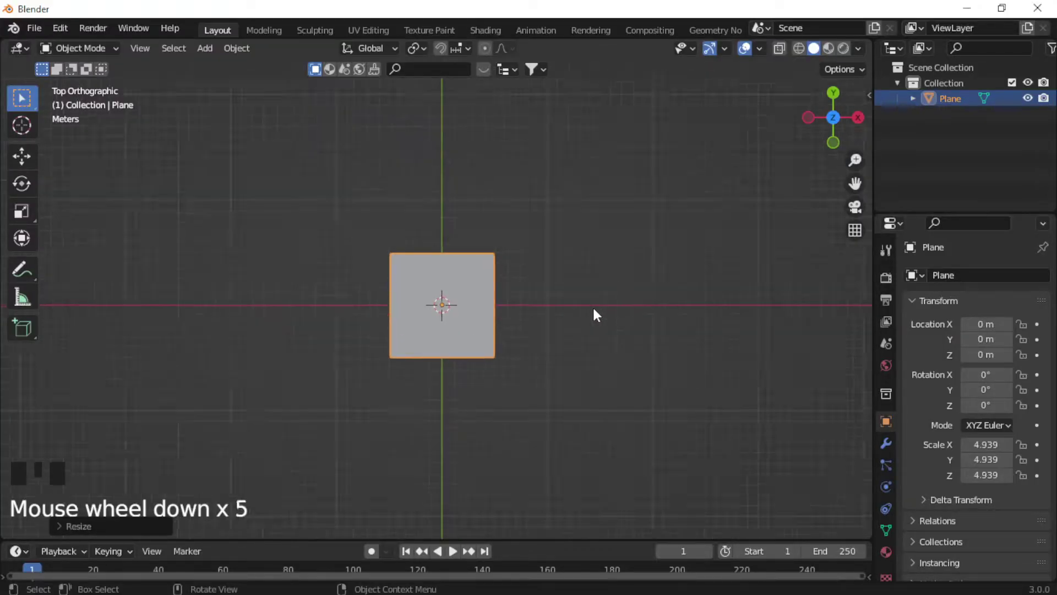
pyautogui.scroll(-1, 595, 315)
pyautogui.scroll(-2, 402, 130)
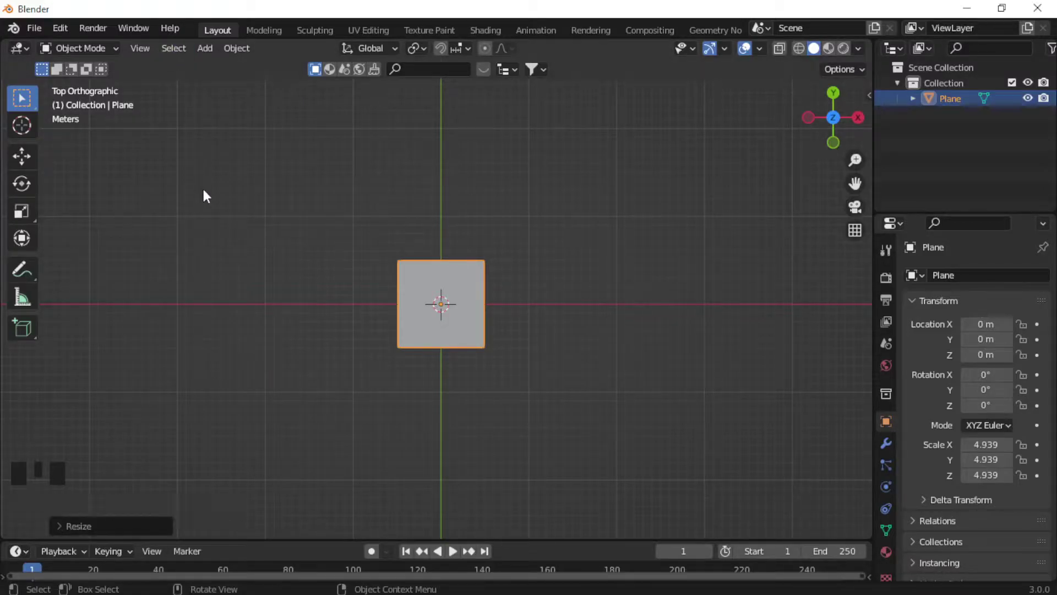
pyautogui.click(90, 50)
pyautogui.click(80, 83)
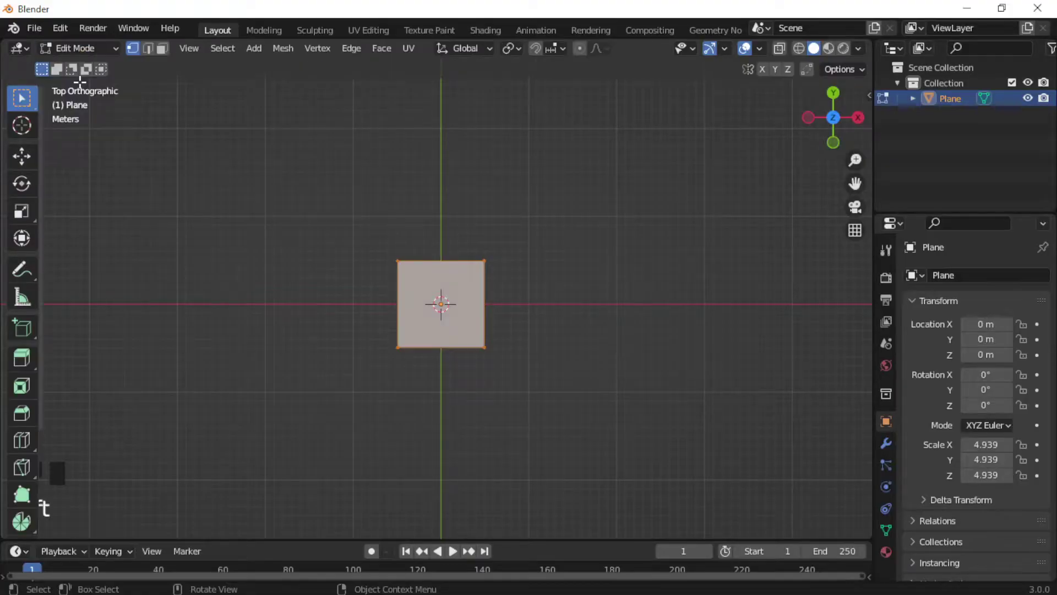
pyautogui.click(146, 48)
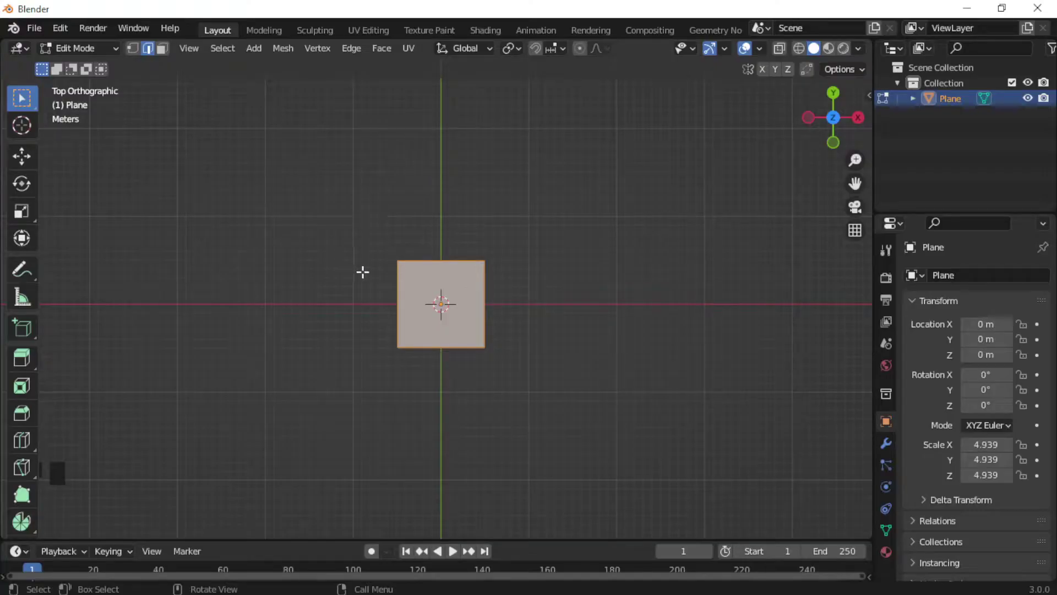
pyautogui.click(396, 206)
pyautogui.moveTo(403, 225); pyautogui.dragTo(450, 268)
# Extrude the selected edge about 74.5 m along the positive global Y axis to form a long straight strip.
pyautogui.scroll(-4, 538, 266)
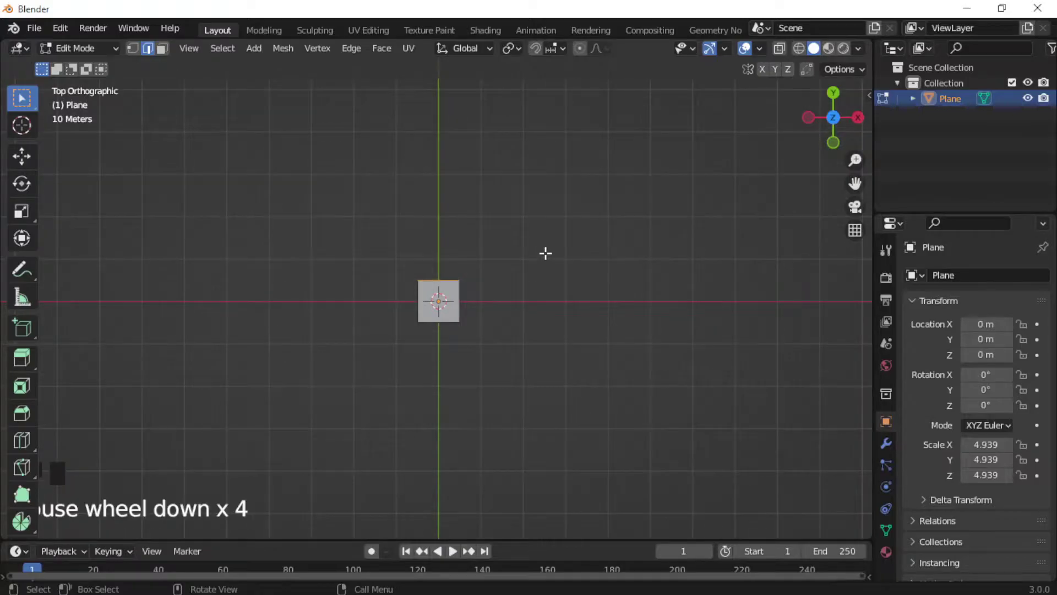
pyautogui.scroll(-2, 490, 267)
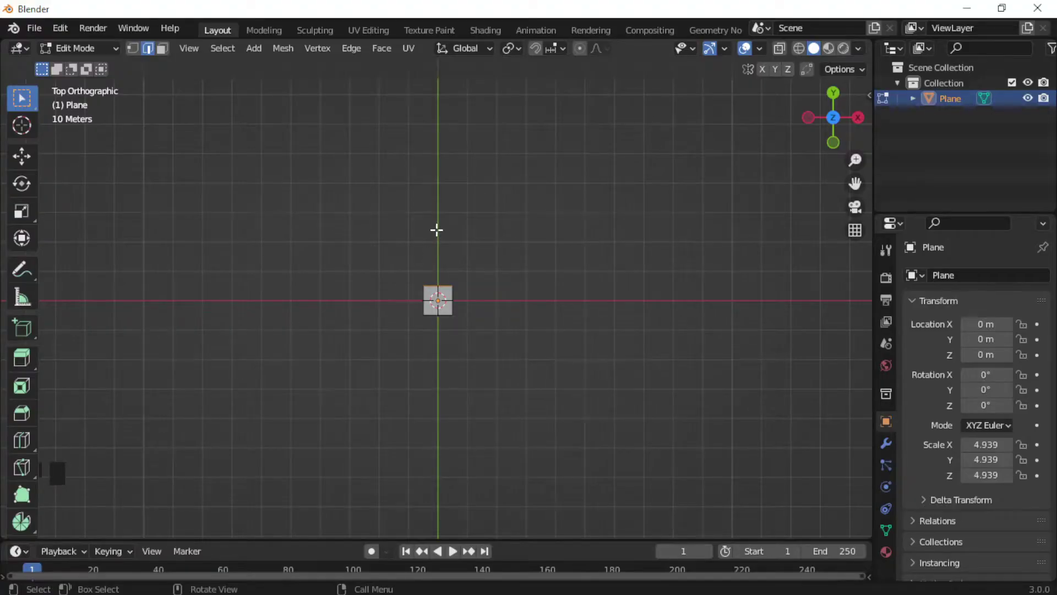
pyautogui.press('e')
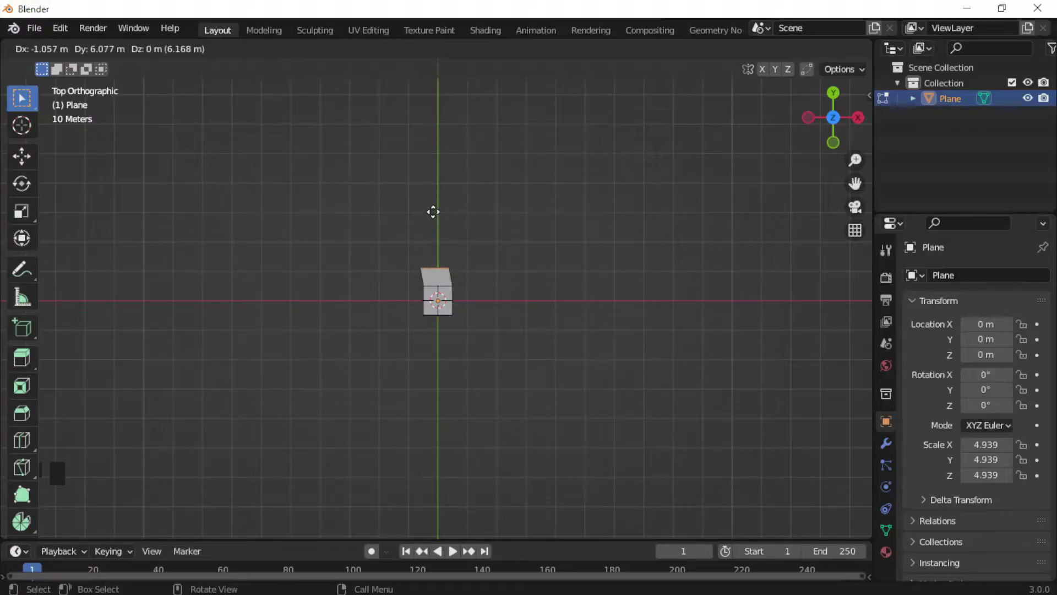
pyautogui.press('y')
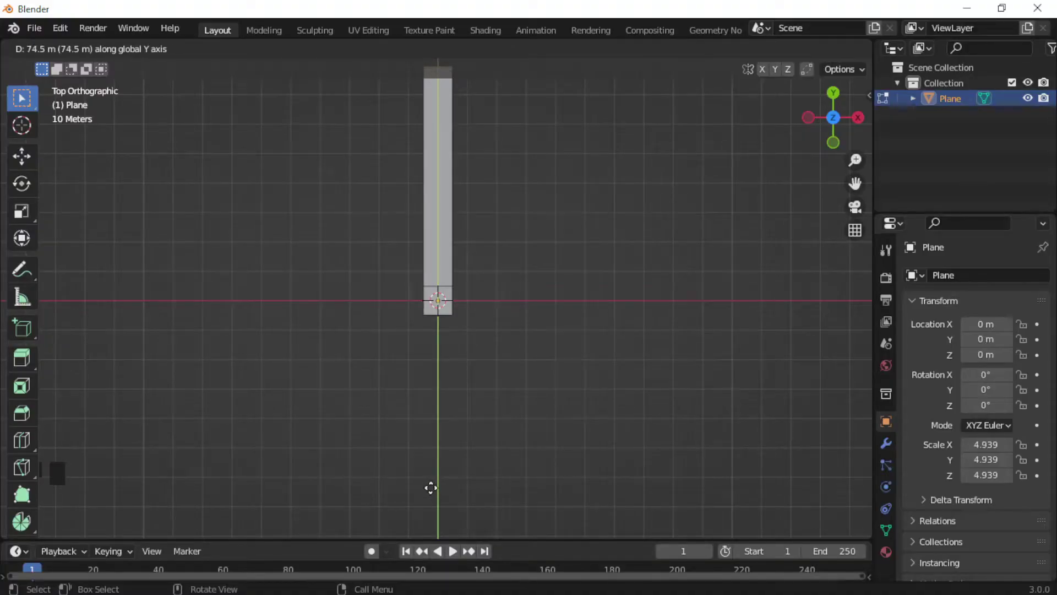
pyautogui.click(430, 487)
pyautogui.scroll(-2, 549, 326)
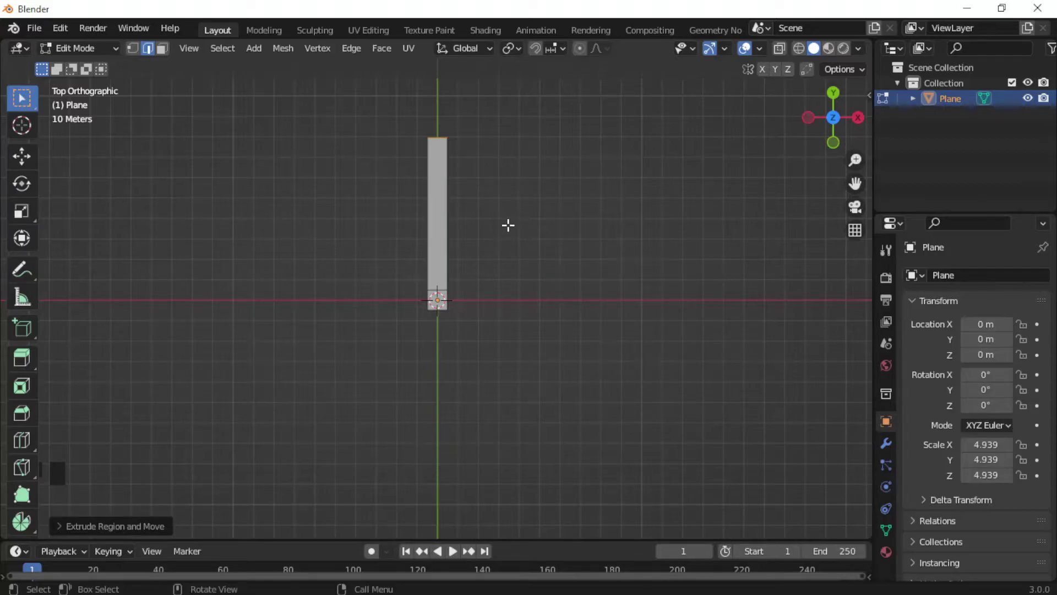
pyautogui.keyDown('shift'); pyautogui.moveTo(508, 218); pyautogui.dragTo(502, 303, button='middle'); pyautogui.keyUp('shift')
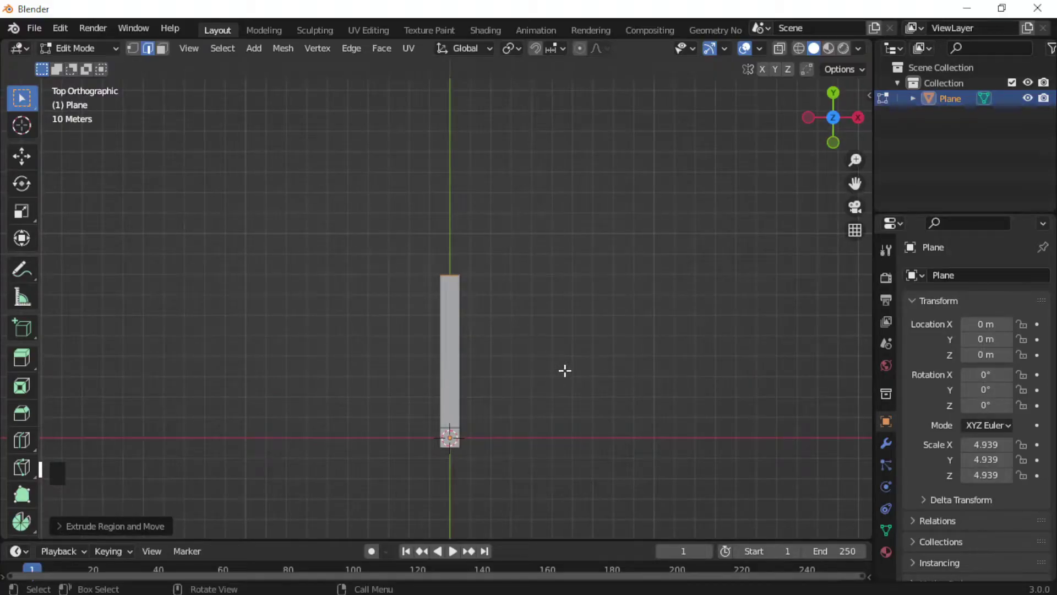